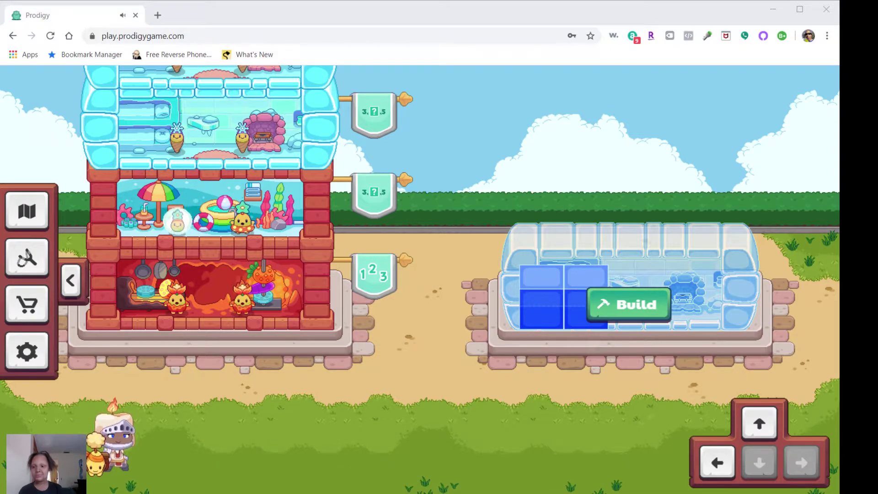
# Travel past neighbouring towers to the one showing 'Choose floor to change look!'.
pyautogui.click(717, 463)
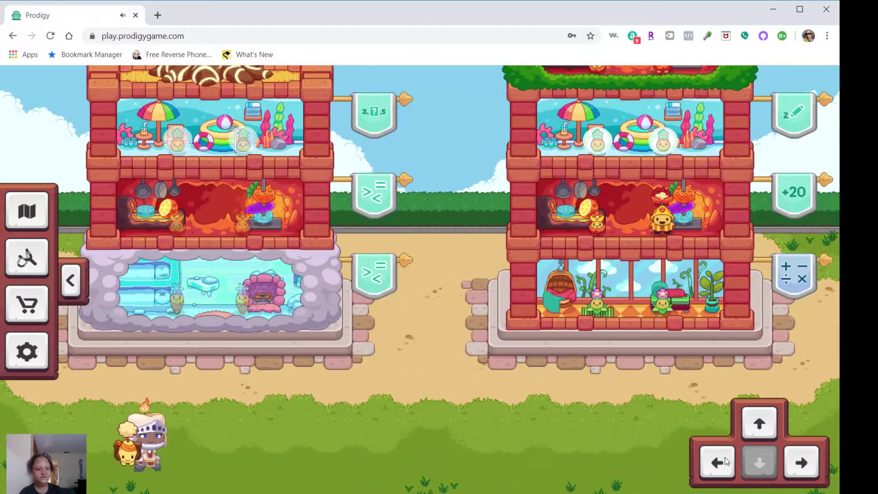
pyautogui.click(717, 463)
pyautogui.click(759, 423)
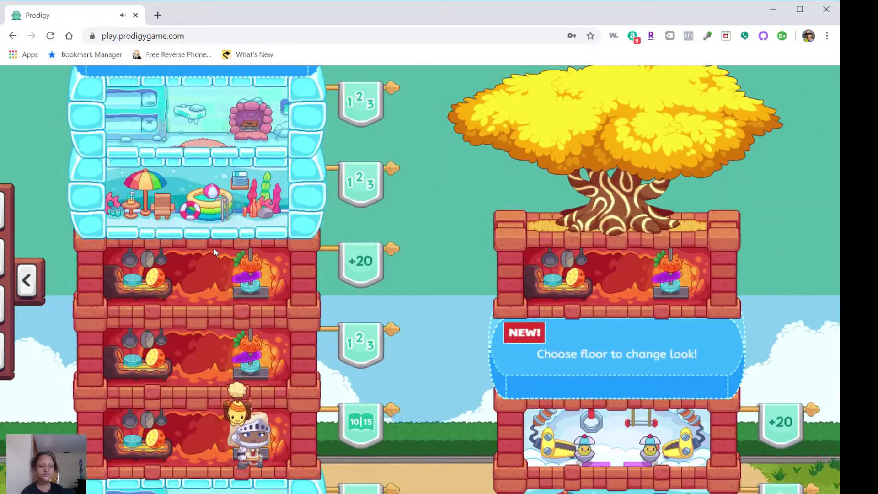
# Choose the icy room style and the ice frame for the new floor.
pyautogui.click(213, 249)
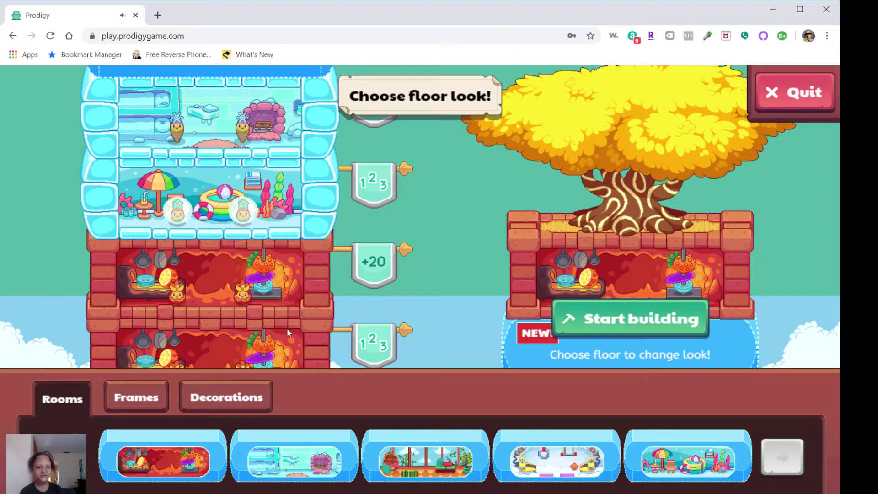
pyautogui.click(313, 438)
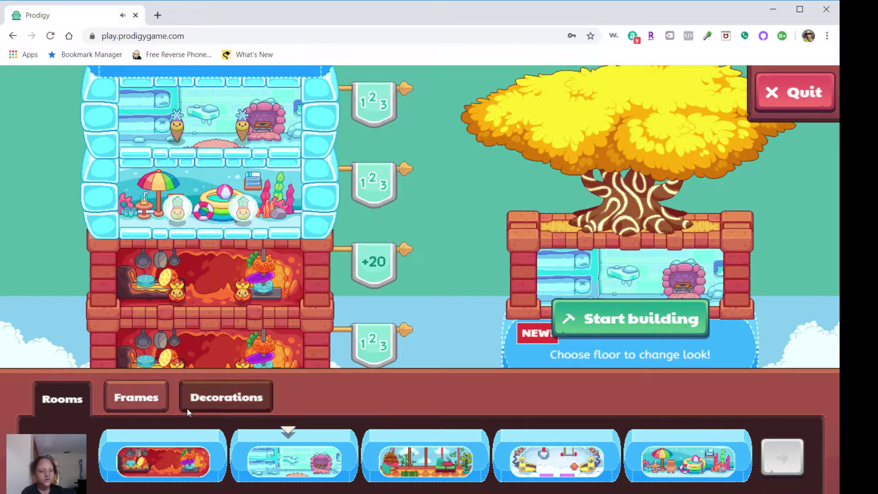
pyautogui.click(136, 397)
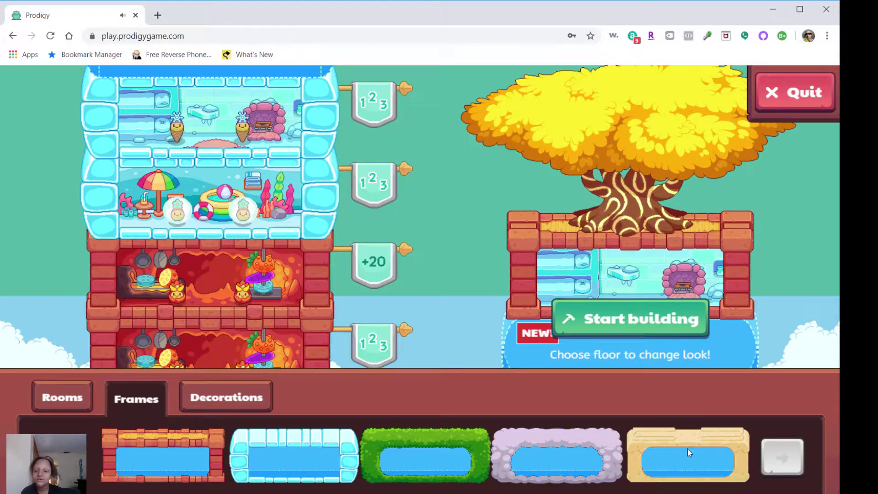
pyautogui.click(352, 439)
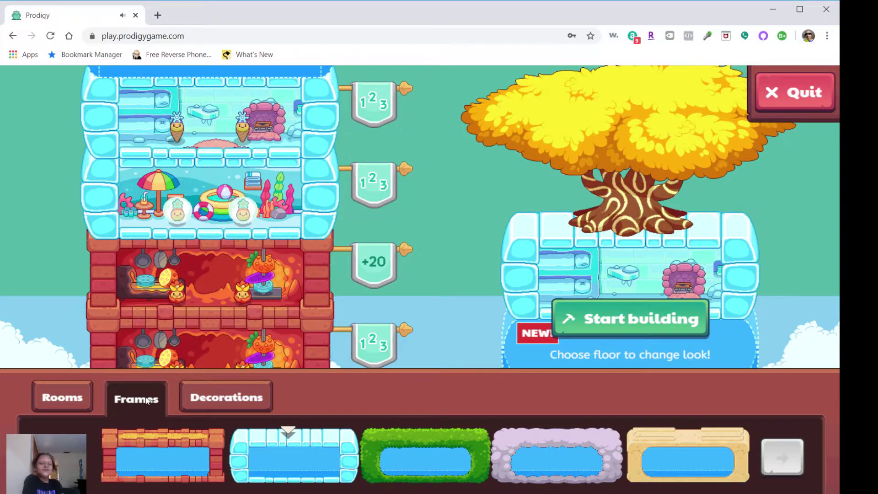
pyautogui.click(62, 397)
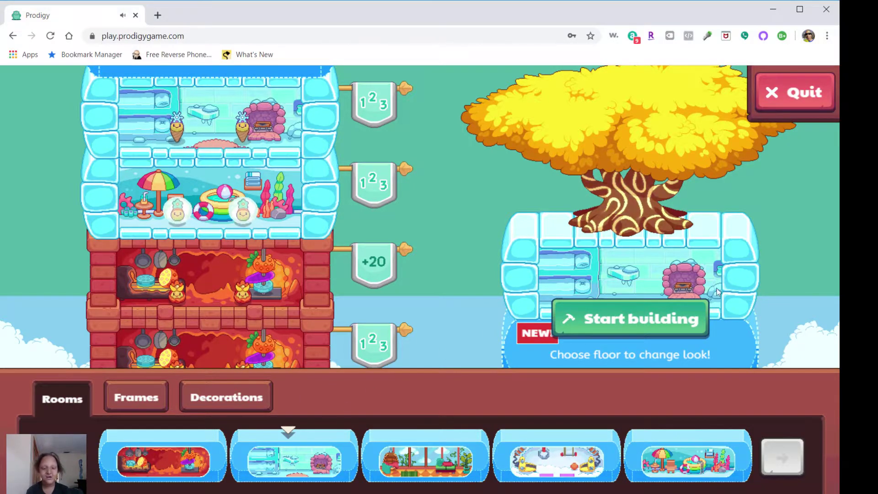
# Start building, then submit 'is less than' as the answer comparing 46 and 48.
pyautogui.click(641, 323)
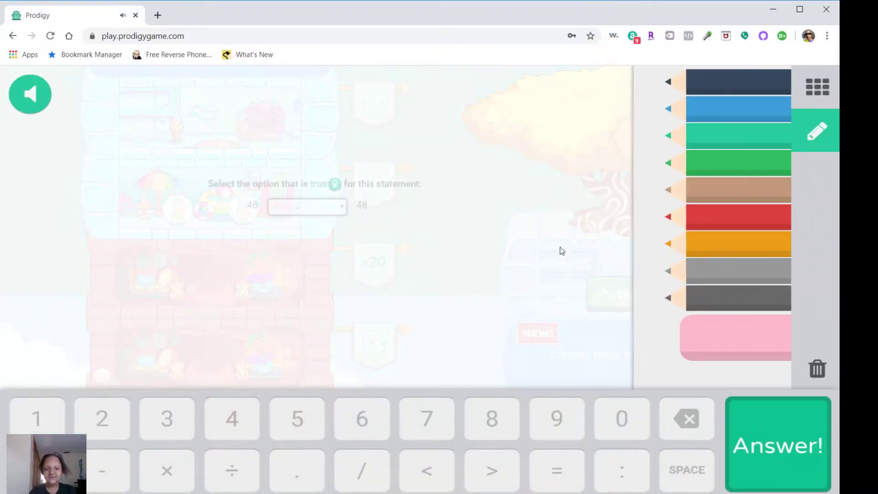
pyautogui.click(324, 206)
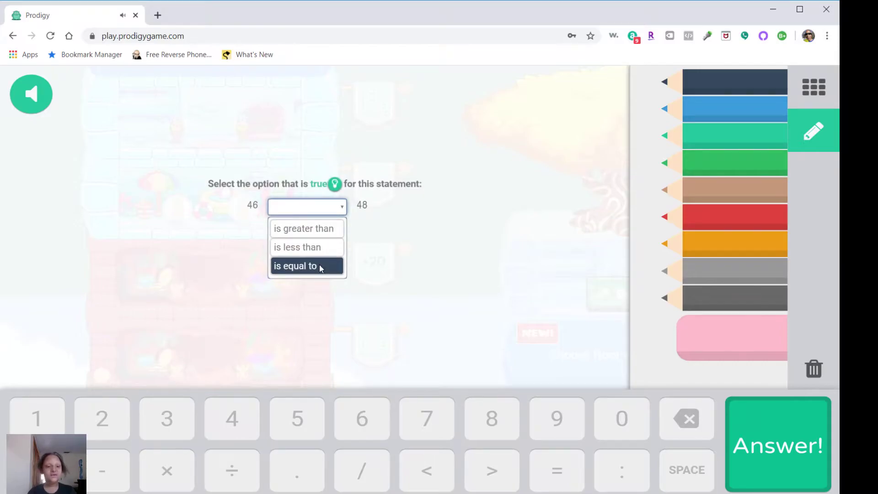
pyautogui.click(320, 246)
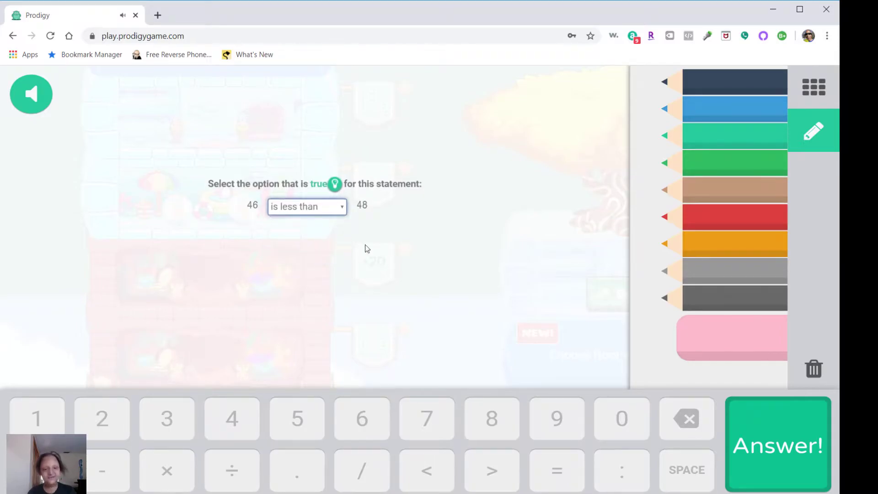
pyautogui.click(803, 443)
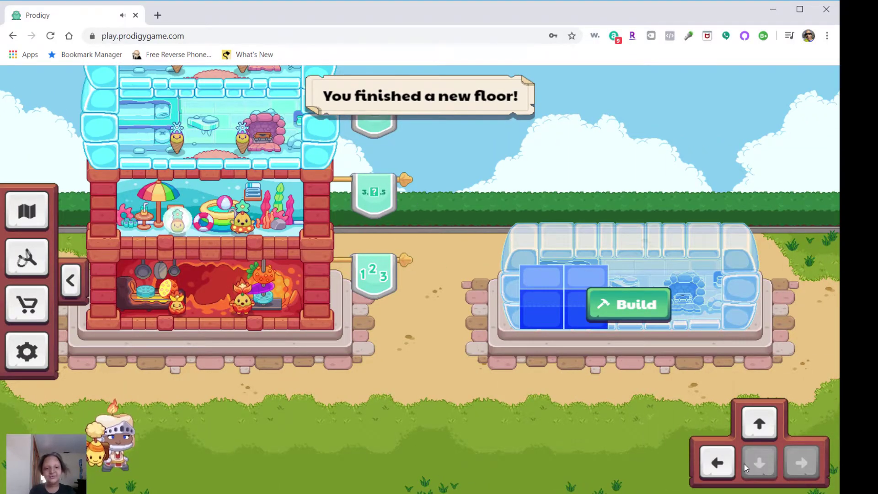
# Move up and across the towers to another tower with a new floor awaiting its look.
pyautogui.click(758, 422)
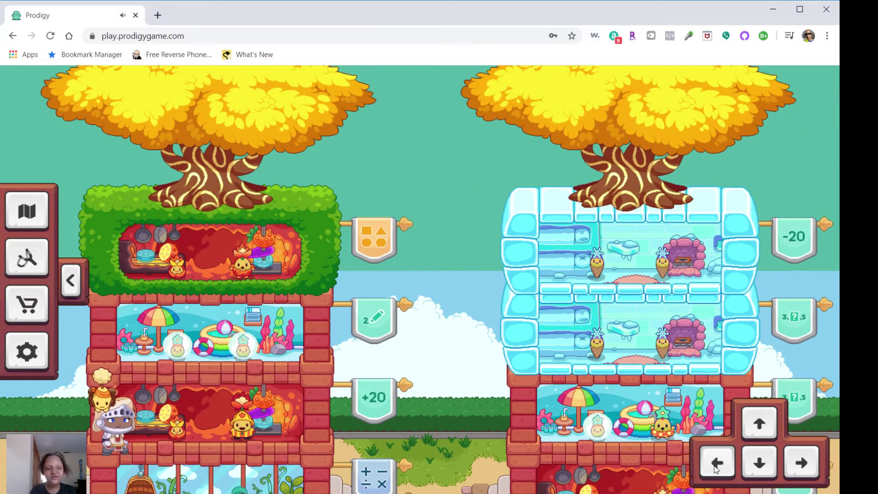
pyautogui.click(714, 462)
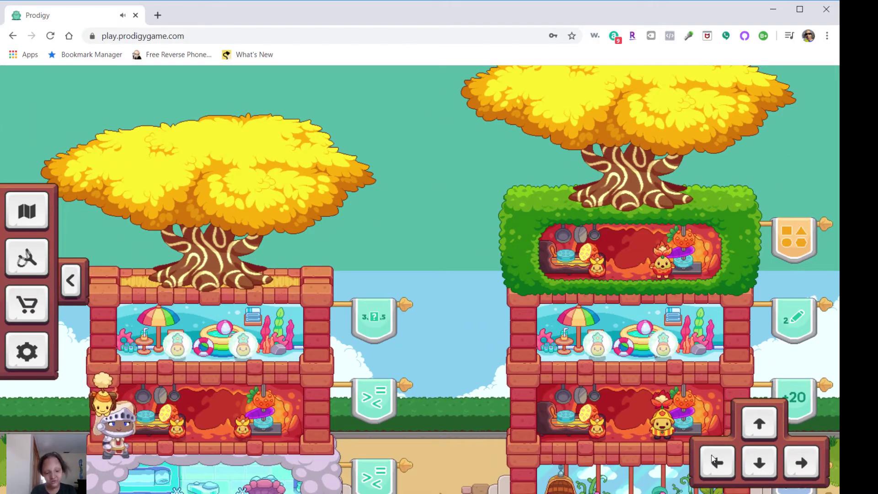
pyautogui.click(715, 461)
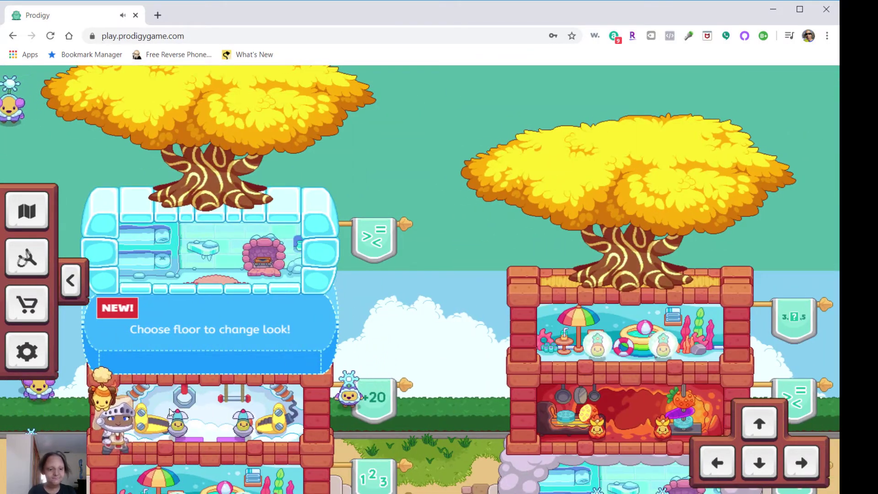
pyautogui.click(156, 316)
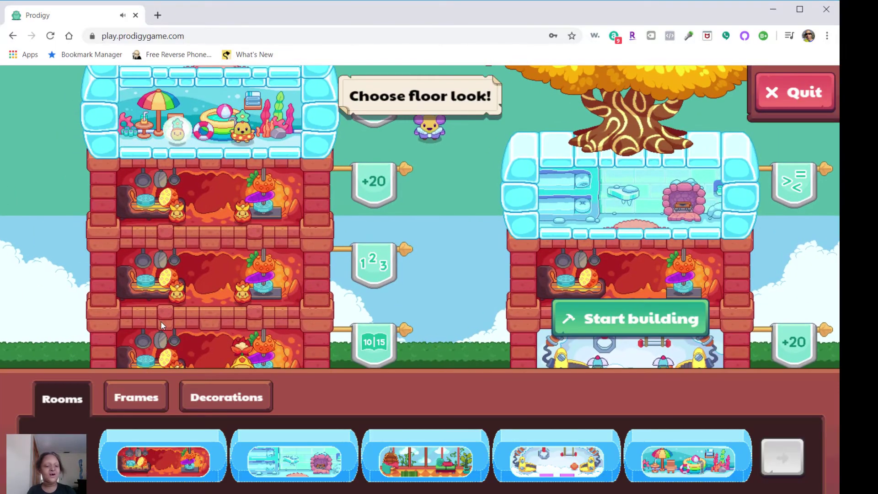